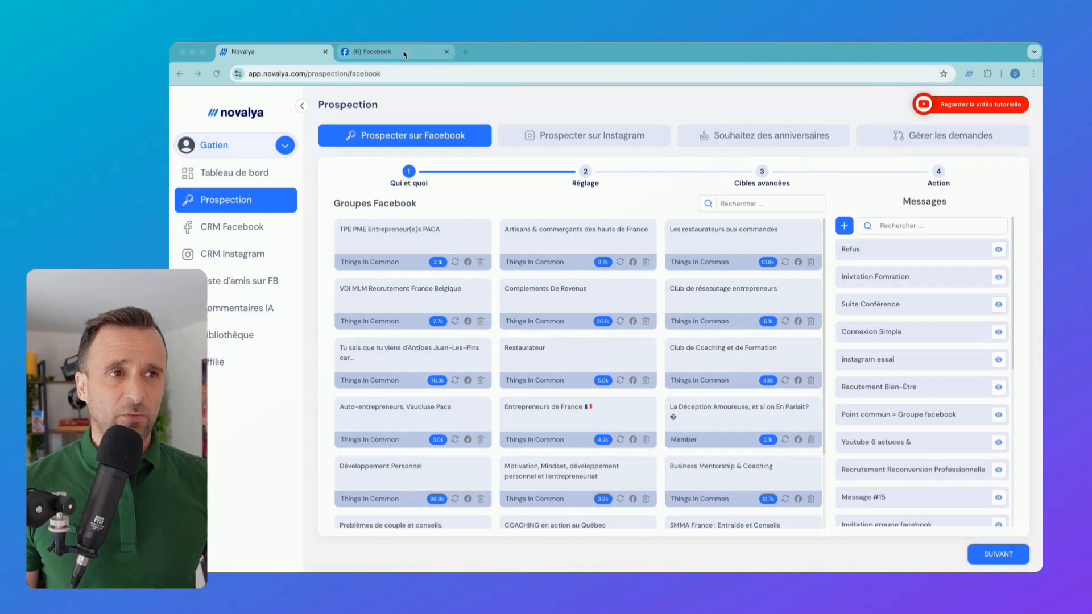
Step: Switch to Facebook, find the Hespress Français post about ChatGPT image generation in the feed, and add it to Novalya
{"action": "left_click", "coordinate": [401, 52]}
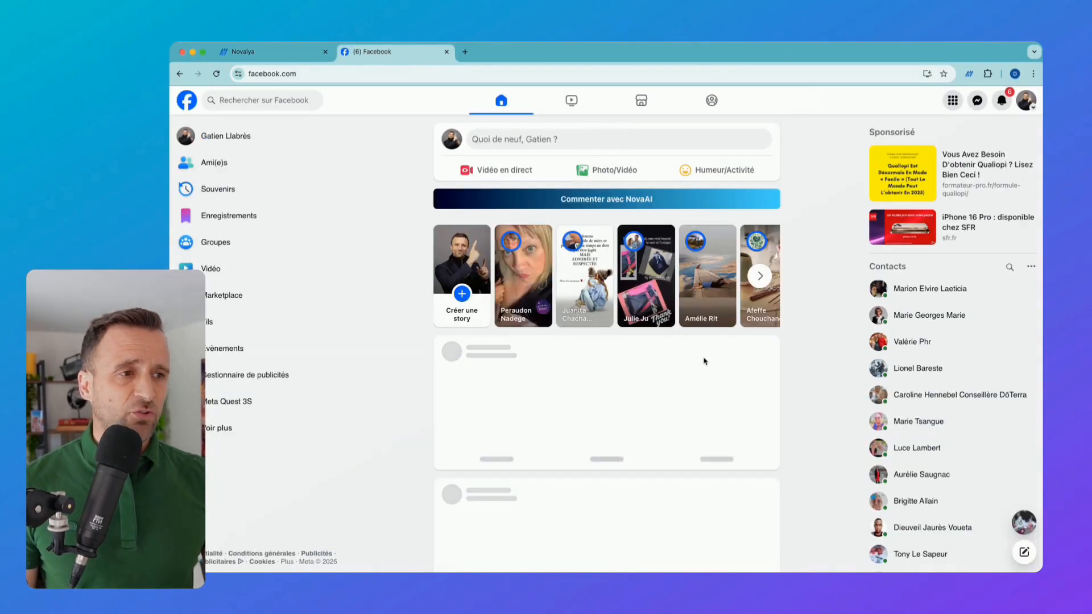
{"action": "scroll", "coordinate": [766, 408], "scroll_direction": "down", "scroll_amount": 15}
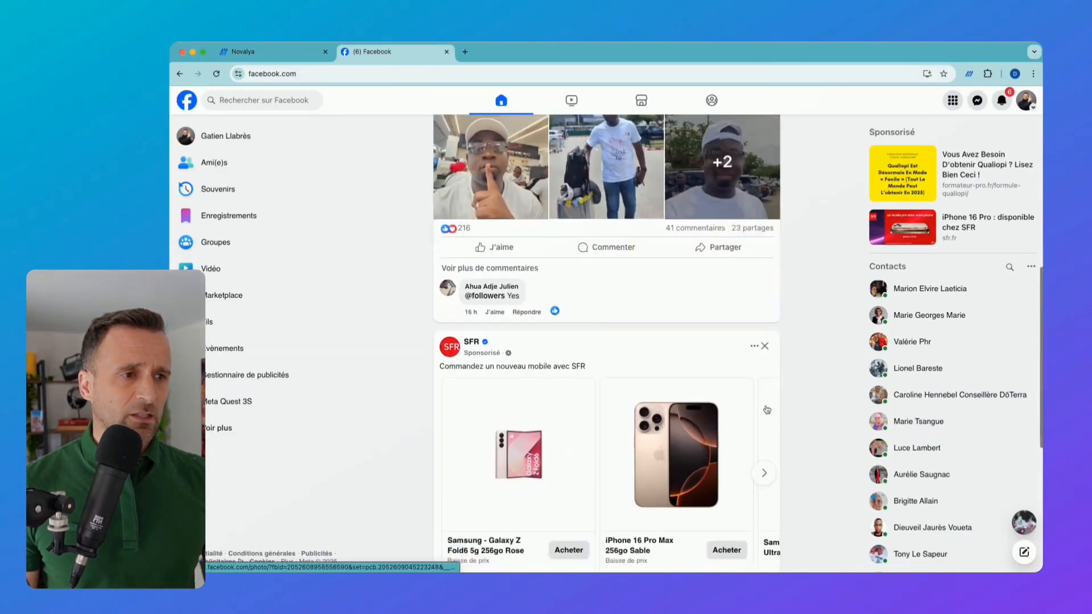
{"action": "scroll", "coordinate": [766, 408], "scroll_direction": "down", "scroll_amount": 10}
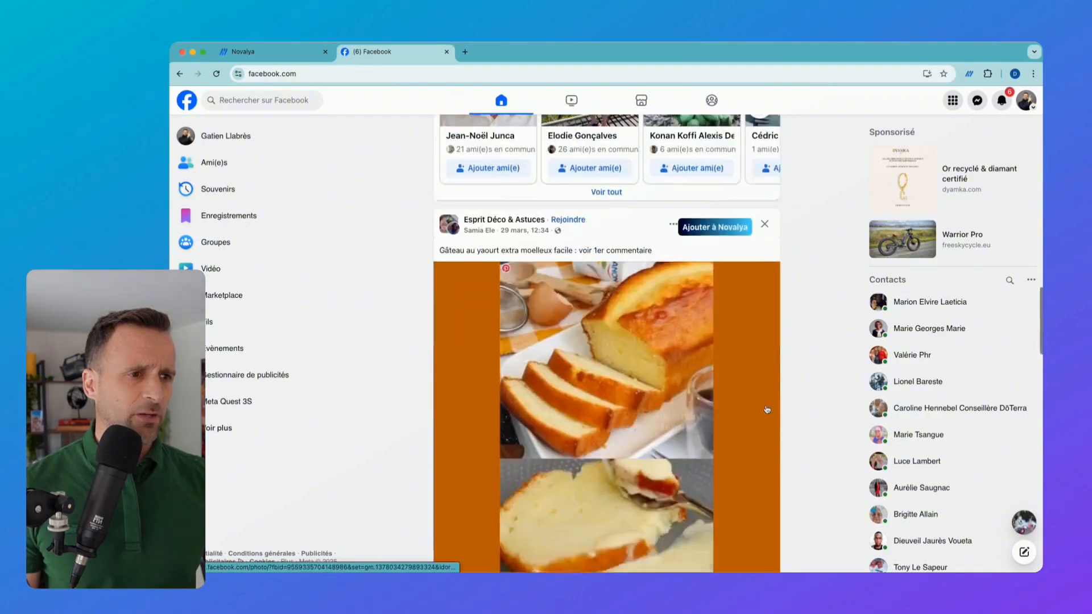
{"action": "scroll", "coordinate": [766, 408], "scroll_direction": "down", "scroll_amount": 8}
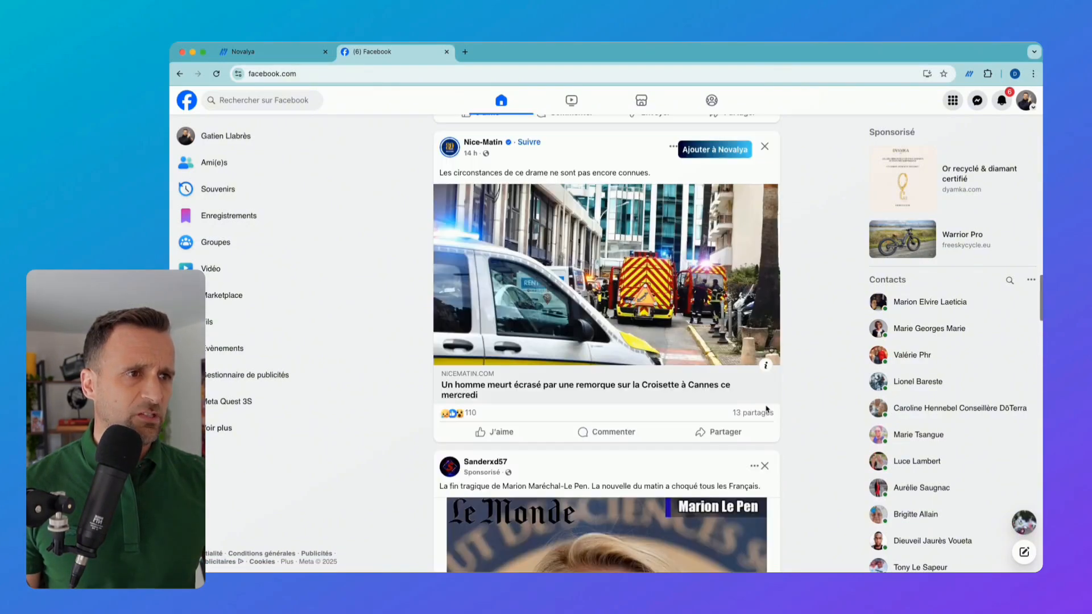
{"action": "scroll", "coordinate": [766, 408], "scroll_direction": "down", "scroll_amount": 2}
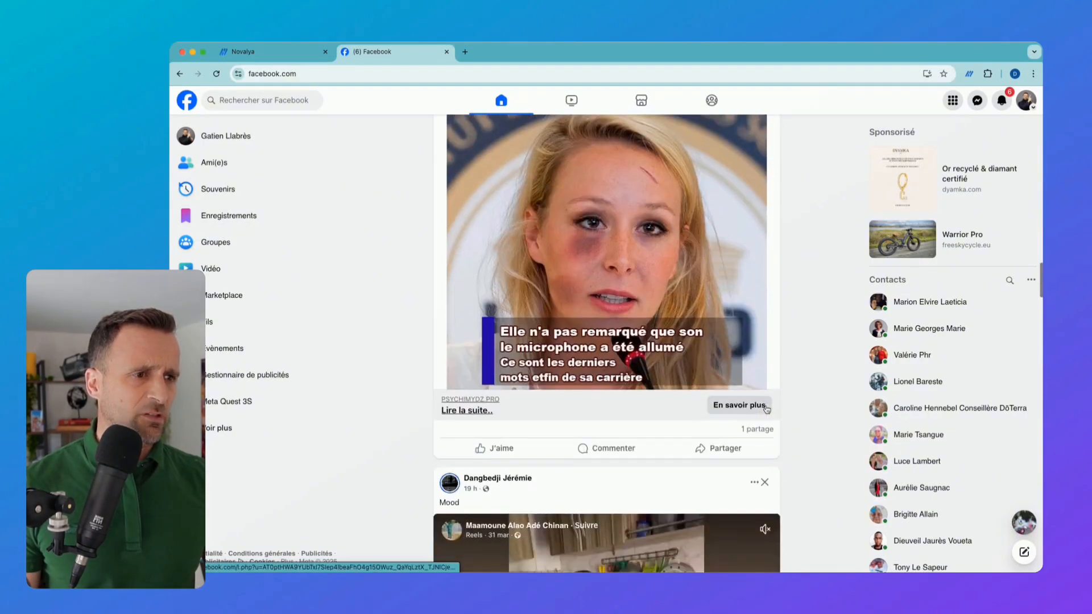
{"action": "scroll", "coordinate": [550, 397], "scroll_direction": "down", "scroll_amount": 15}
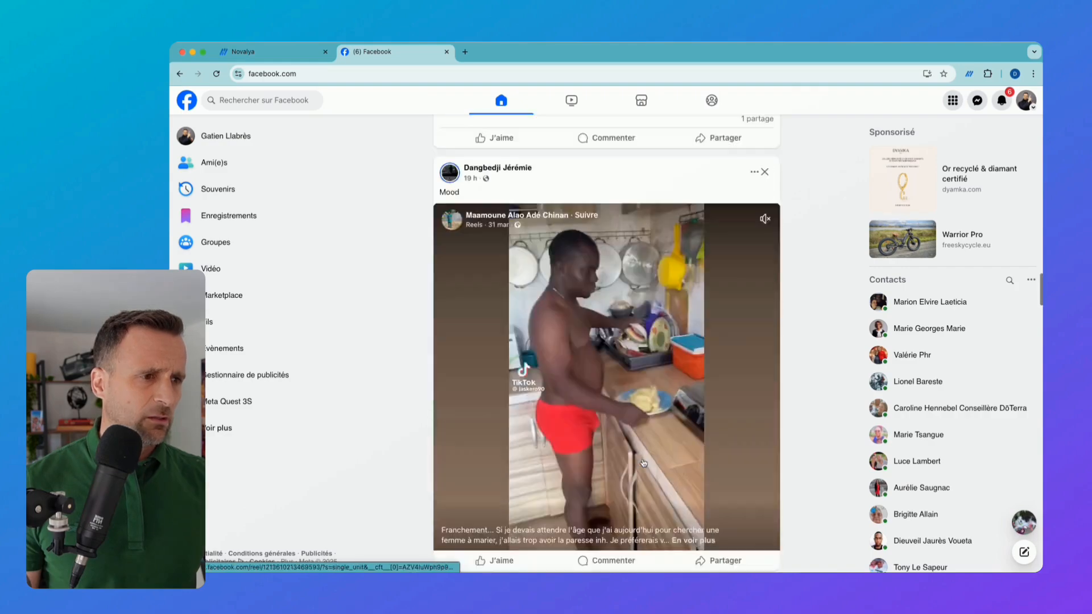
{"action": "scroll", "coordinate": [643, 462], "scroll_direction": "down", "scroll_amount": 6}
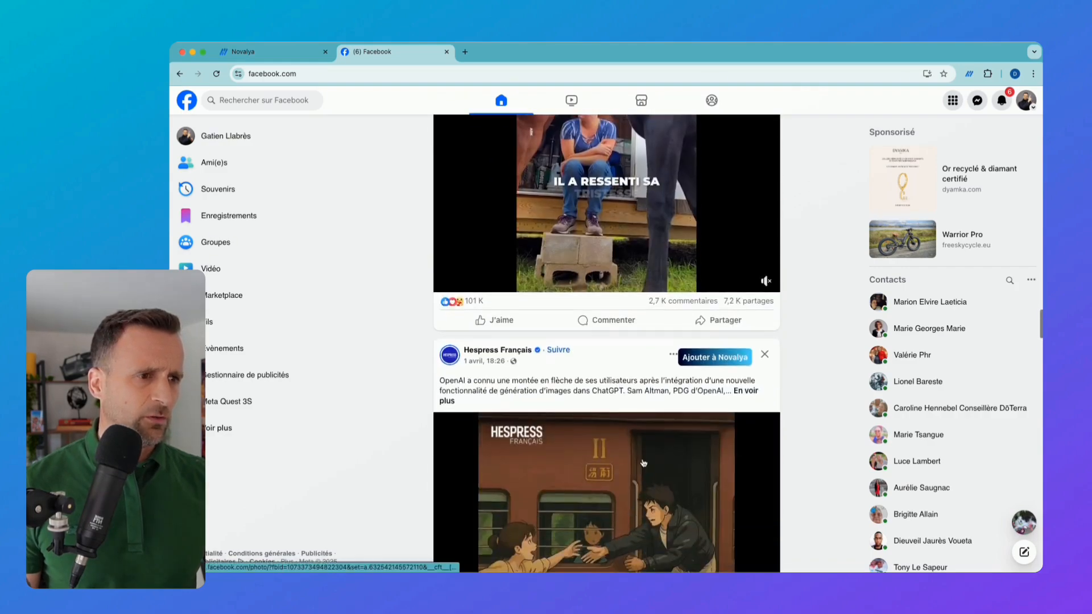
{"action": "scroll", "coordinate": [643, 463], "scroll_direction": "down", "scroll_amount": 2}
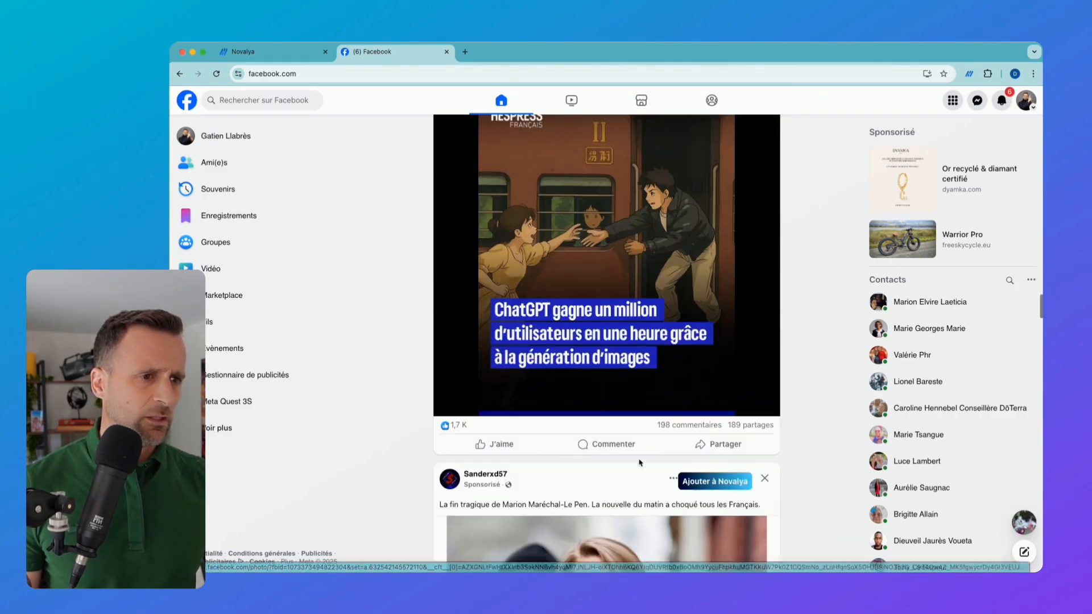
{"action": "scroll", "coordinate": [681, 328], "scroll_direction": "up", "scroll_amount": 3}
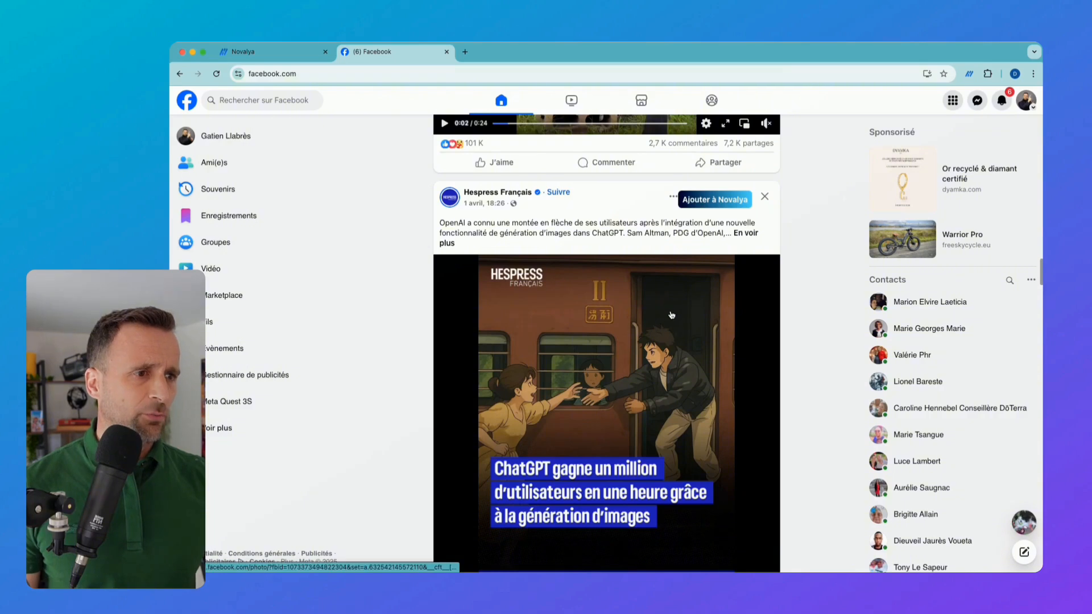
{"action": "scroll", "coordinate": [733, 242], "scroll_direction": "up", "scroll_amount": 1}
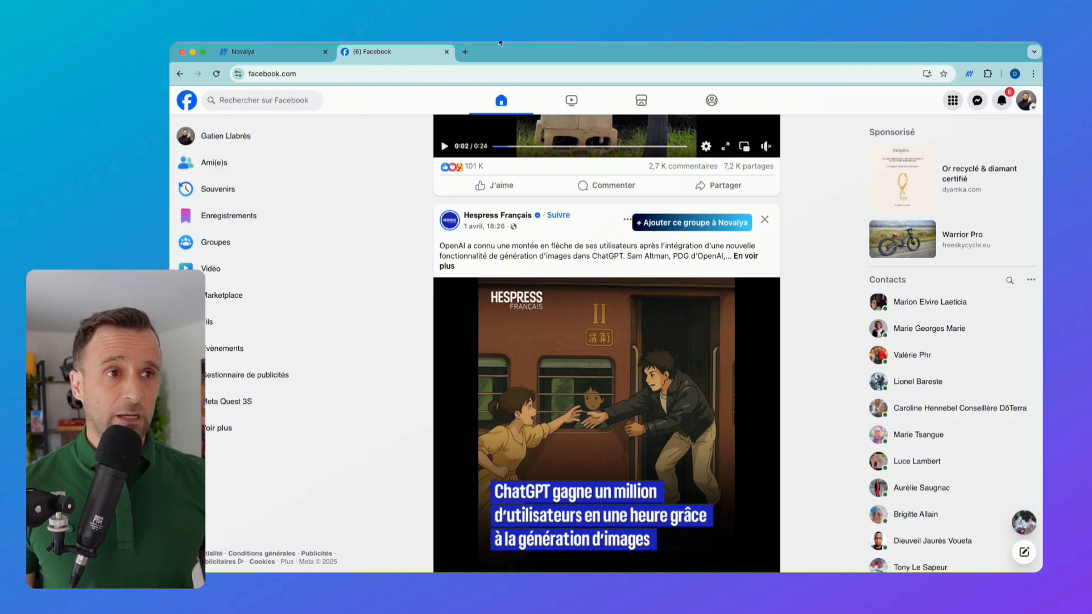
Step: Return to Novalya, reload the Facebook prospecting page and select the Hespress Français Post-Like source as the target
{"action": "left_click", "coordinate": [273, 52]}
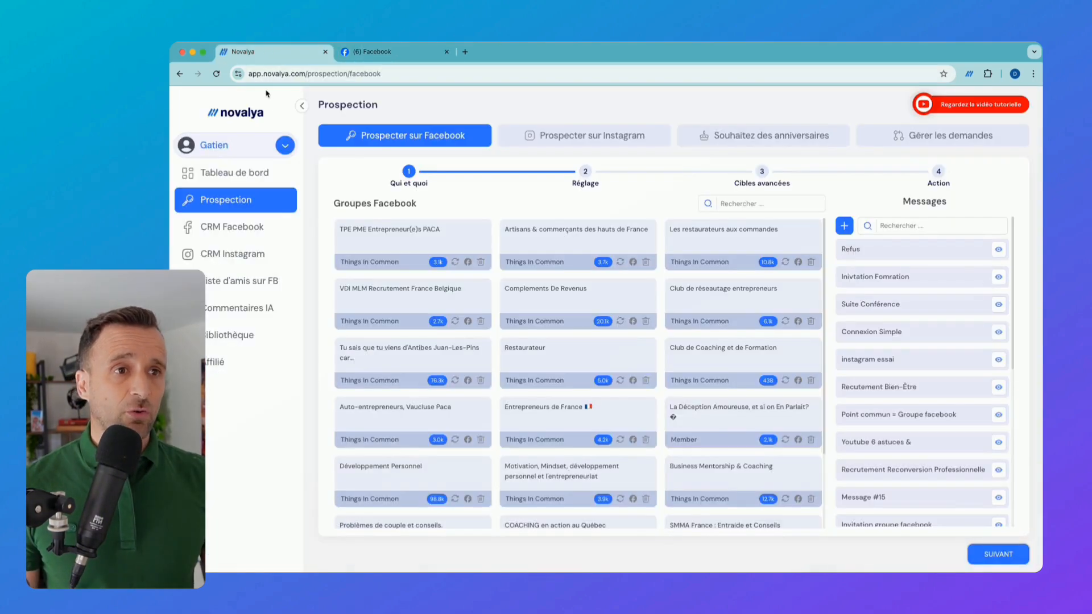
{"action": "left_click", "coordinate": [217, 74]}
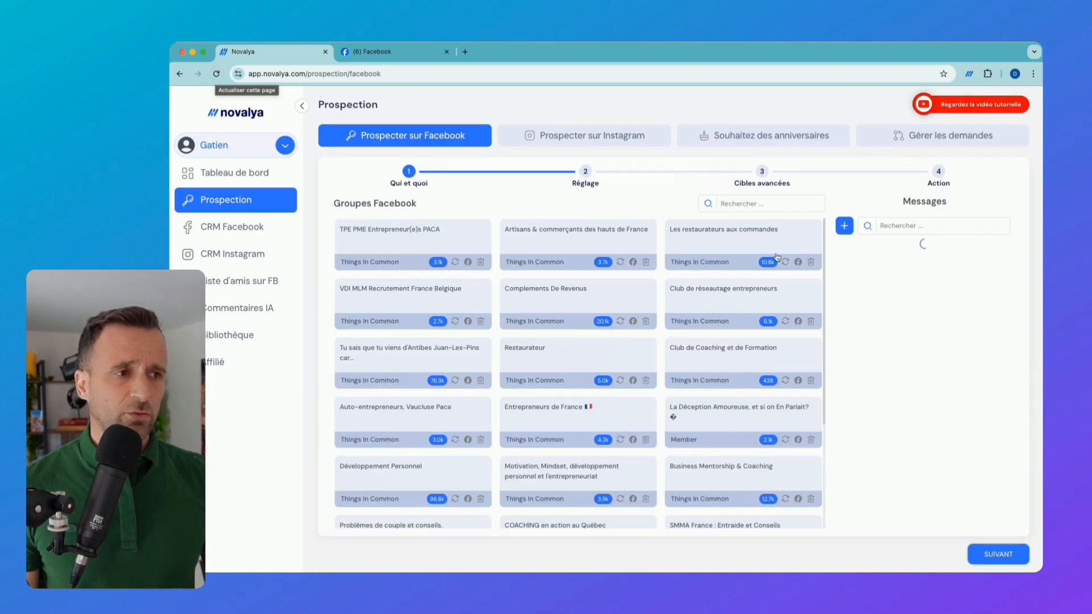
{"action": "scroll", "coordinate": [777, 257], "scroll_direction": "down", "scroll_amount": 3}
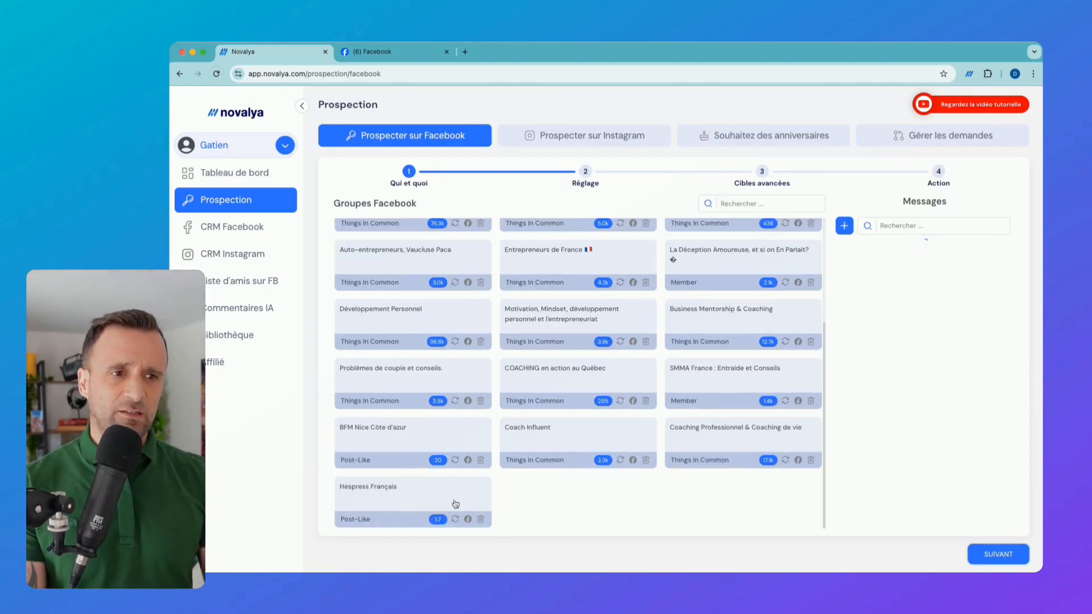
{"action": "left_click", "coordinate": [456, 503]}
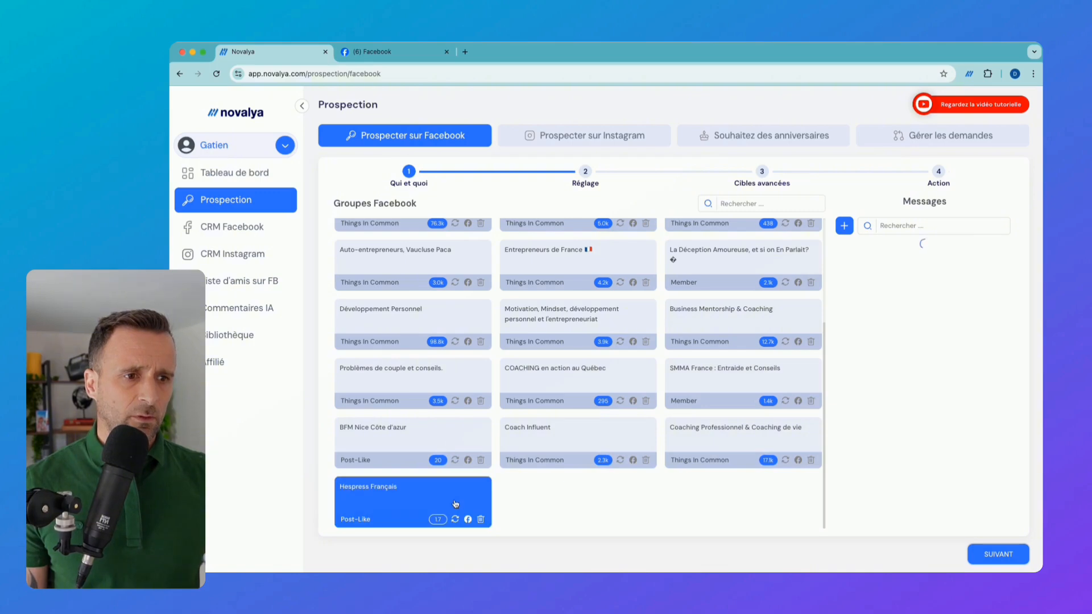
Step: Check the source post on Facebook, return to Novalya and choose Message #25 as the campaign message
{"action": "left_click", "coordinate": [396, 57]}
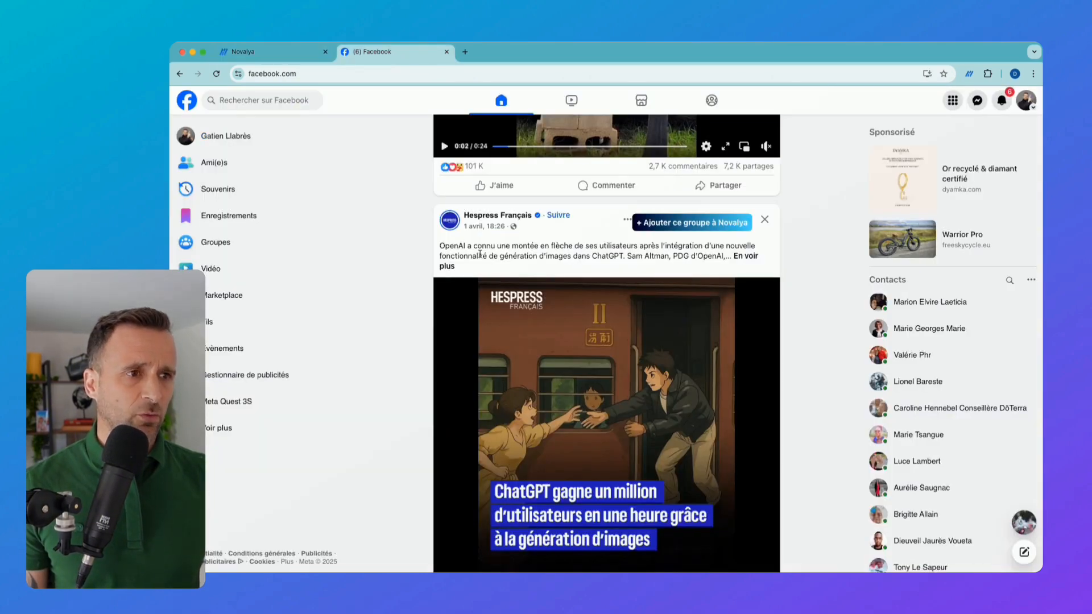
{"action": "left_click", "coordinate": [271, 54]}
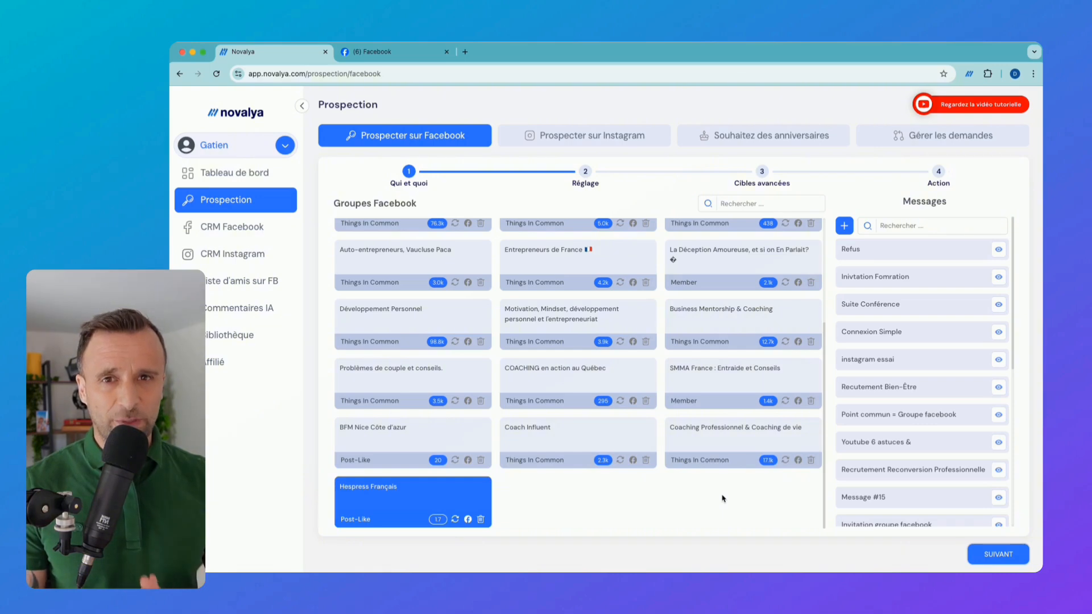
{"action": "scroll", "coordinate": [873, 498], "scroll_direction": "down", "scroll_amount": 10}
{"action": "left_click", "coordinate": [879, 504]}
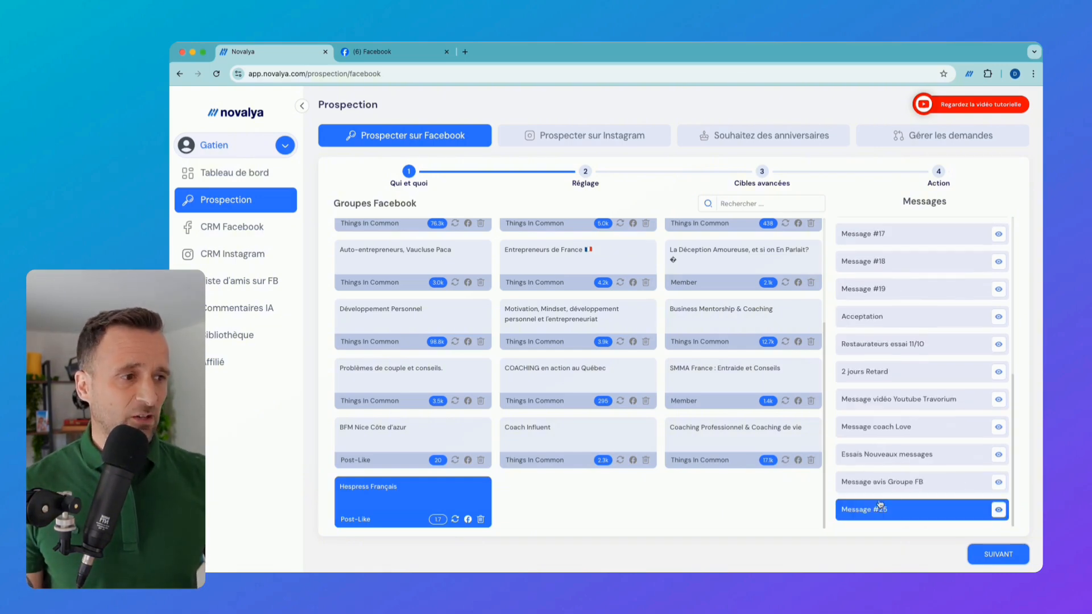
Step: Keep the preset campaign settings, launch the prospecting, and close its progress window in Novalya
{"action": "left_click", "coordinate": [998, 555]}
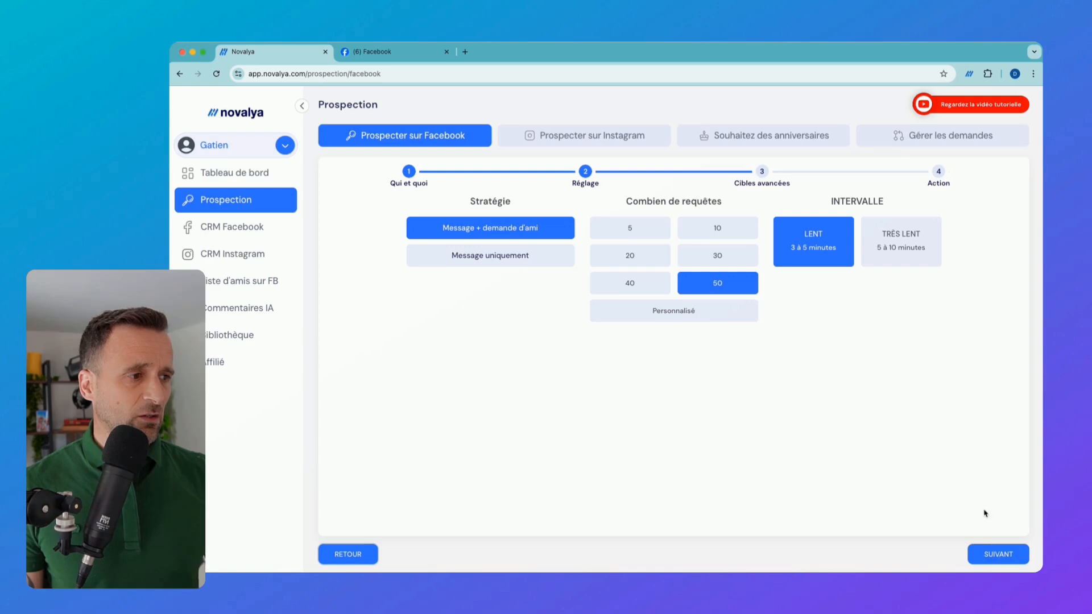
{"action": "left_click", "coordinate": [989, 559]}
{"action": "left_click", "coordinate": [990, 559]}
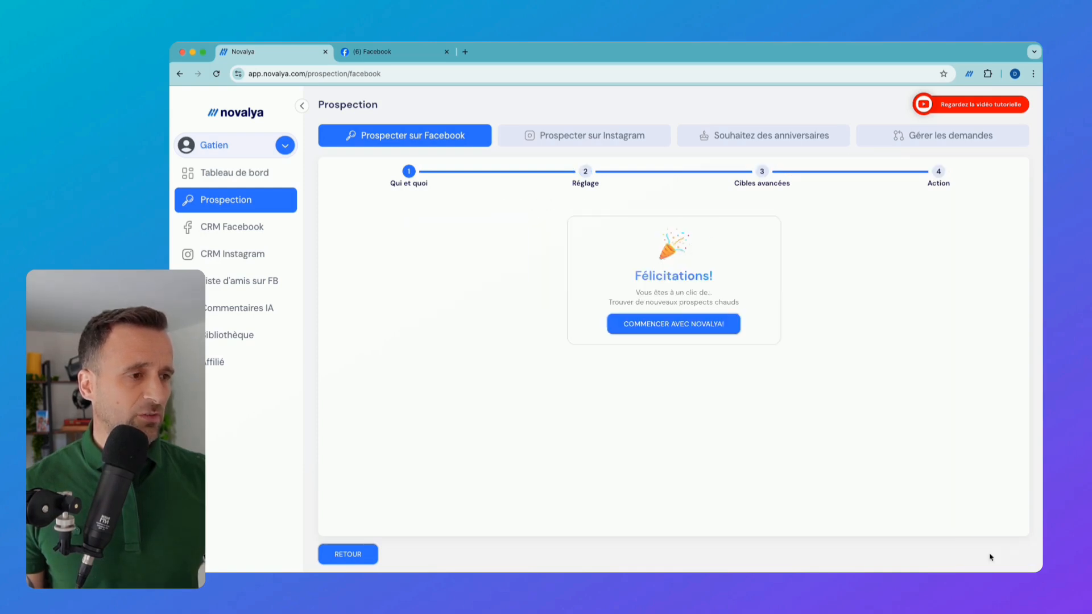
{"action": "left_click", "coordinate": [695, 319]}
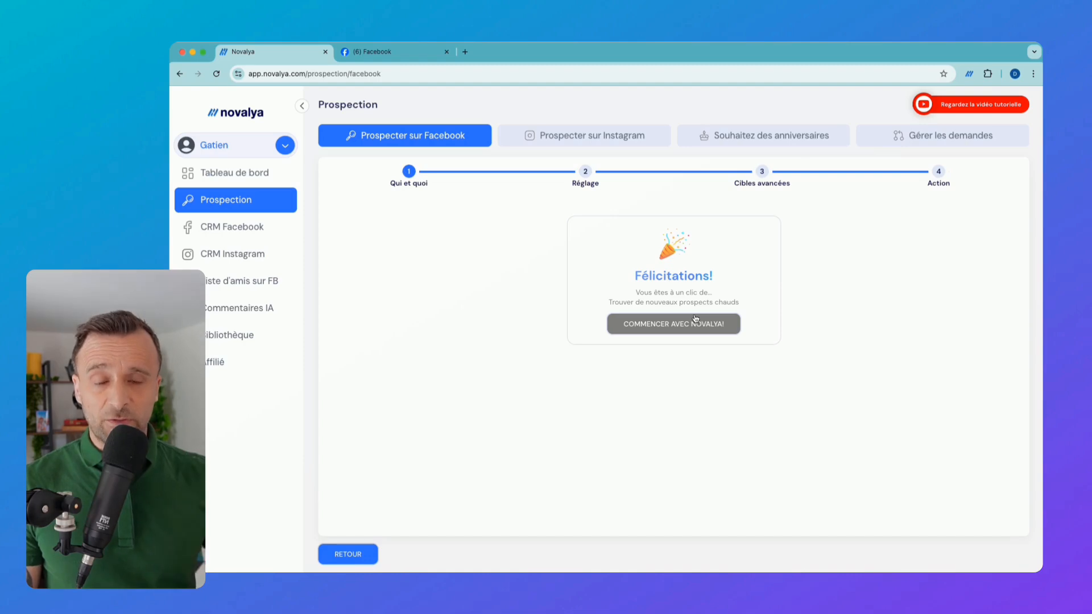
{"action": "left_click", "coordinate": [695, 321]}
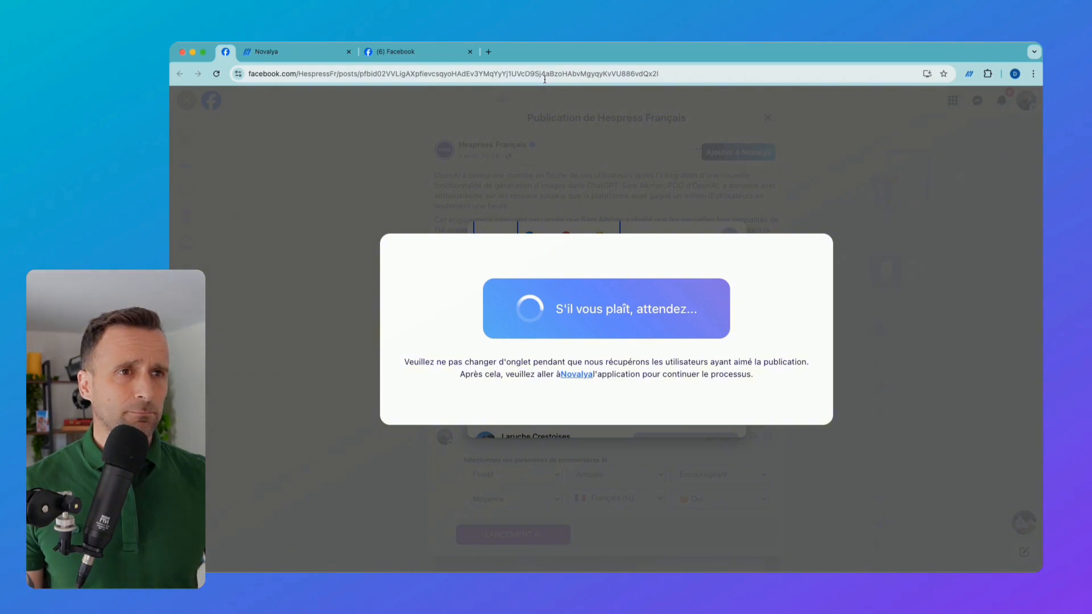
{"action": "left_click", "coordinate": [305, 52]}
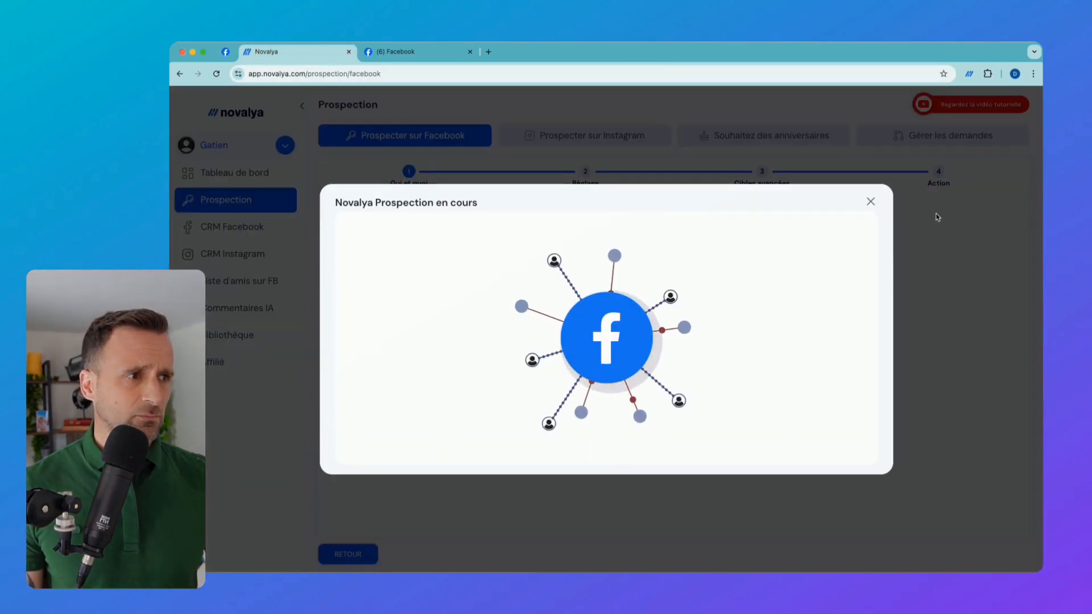
{"action": "left_click", "coordinate": [871, 202]}
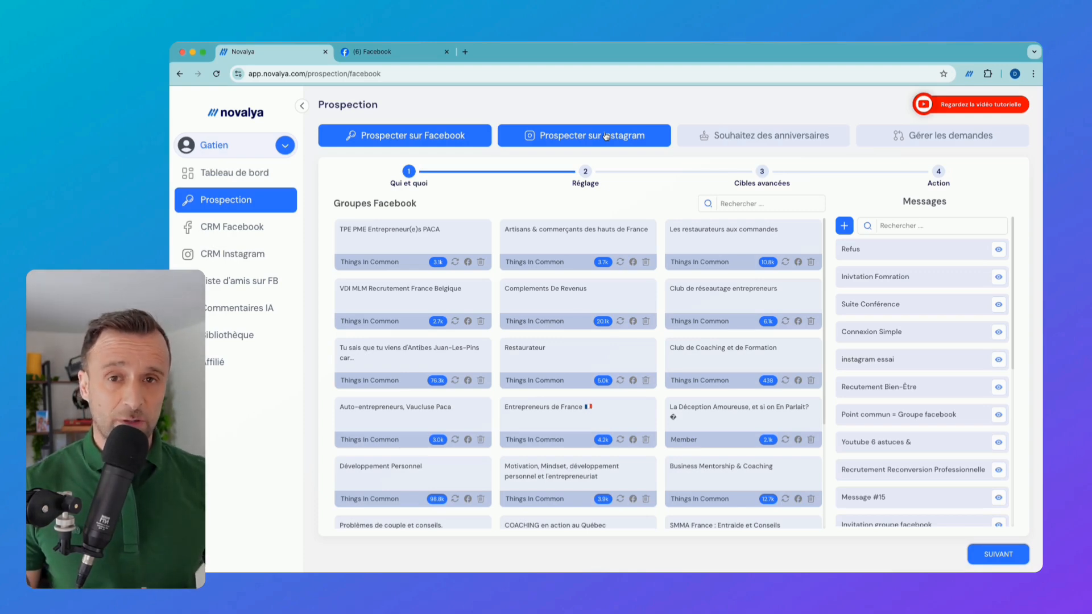
Step: Review the target and message lists and examine the blank new-message form without creating a message
{"action": "scroll", "coordinate": [686, 271], "scroll_direction": "down", "scroll_amount": 3}
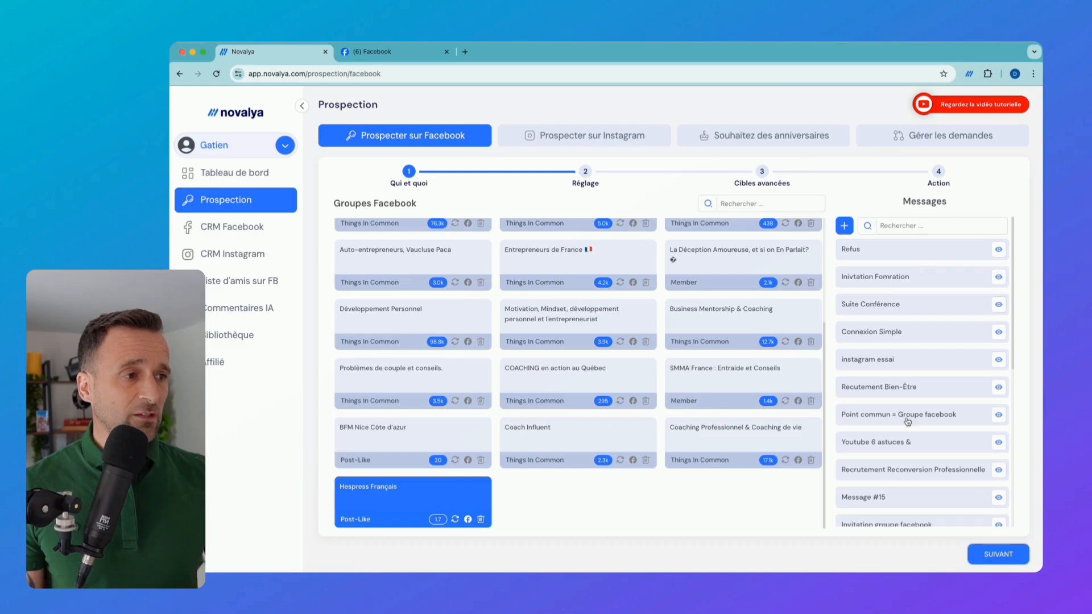
{"action": "scroll", "coordinate": [908, 426], "scroll_direction": "down", "scroll_amount": 4}
{"action": "scroll", "coordinate": [908, 426], "scroll_direction": "up", "scroll_amount": 5}
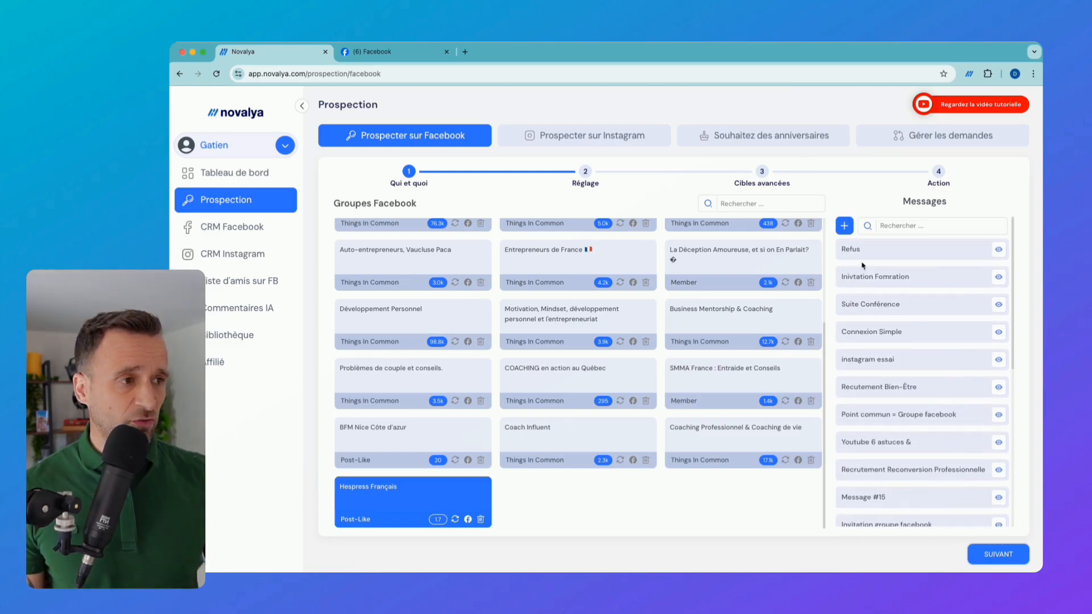
{"action": "left_click", "coordinate": [845, 225]}
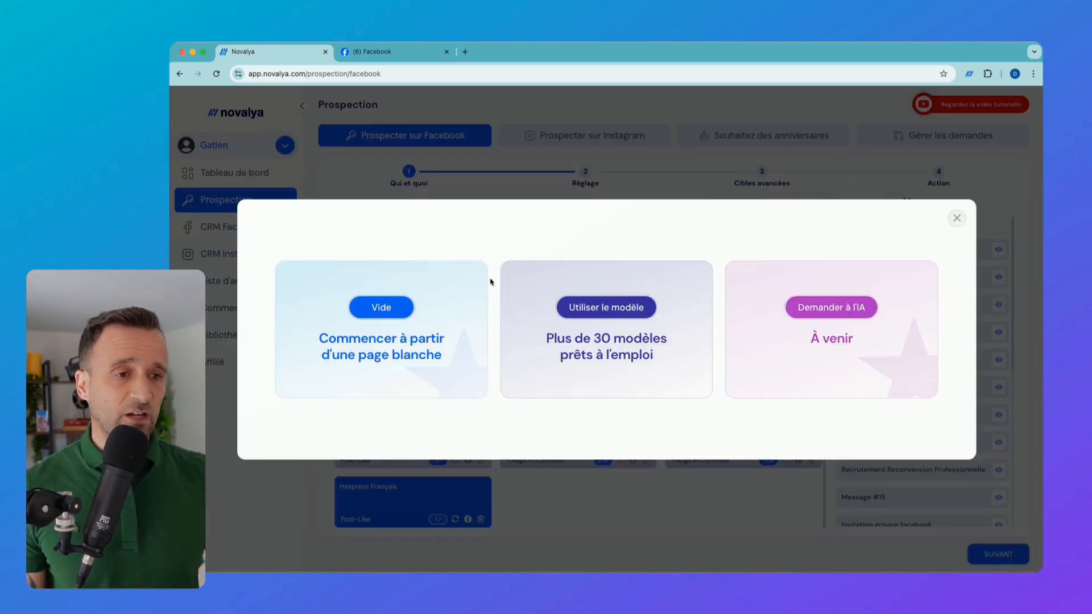
{"action": "left_click", "coordinate": [397, 324]}
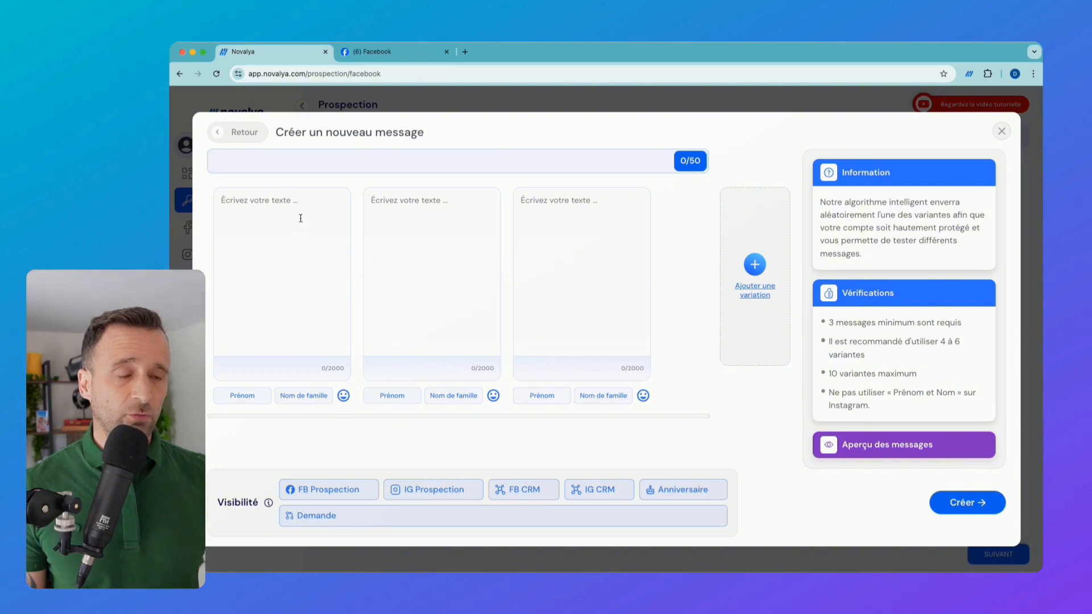
{"action": "left_click", "coordinate": [233, 134]}
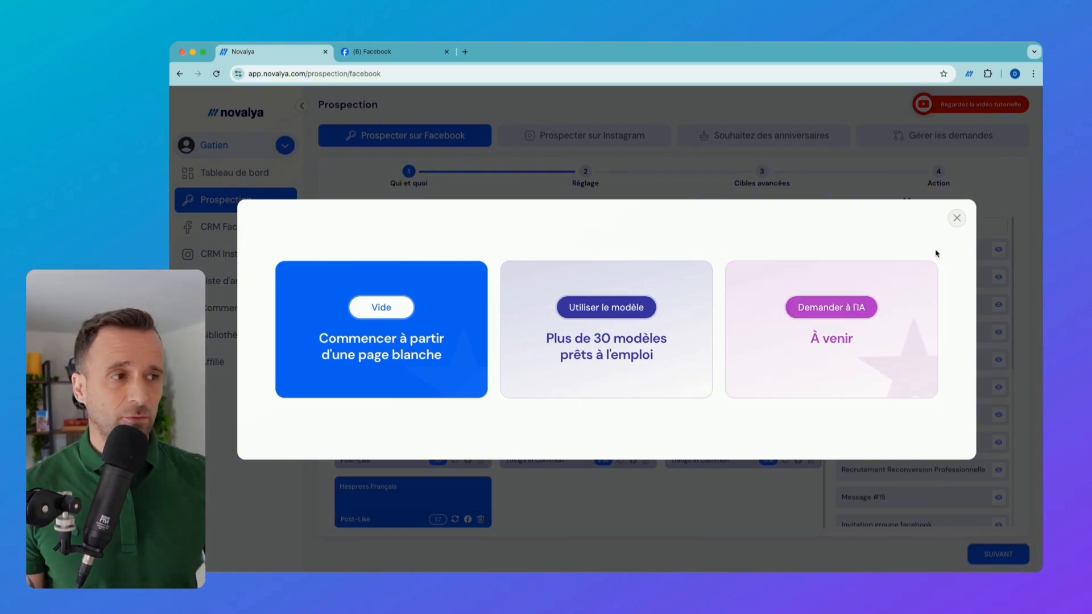
{"action": "left_click", "coordinate": [957, 219]}
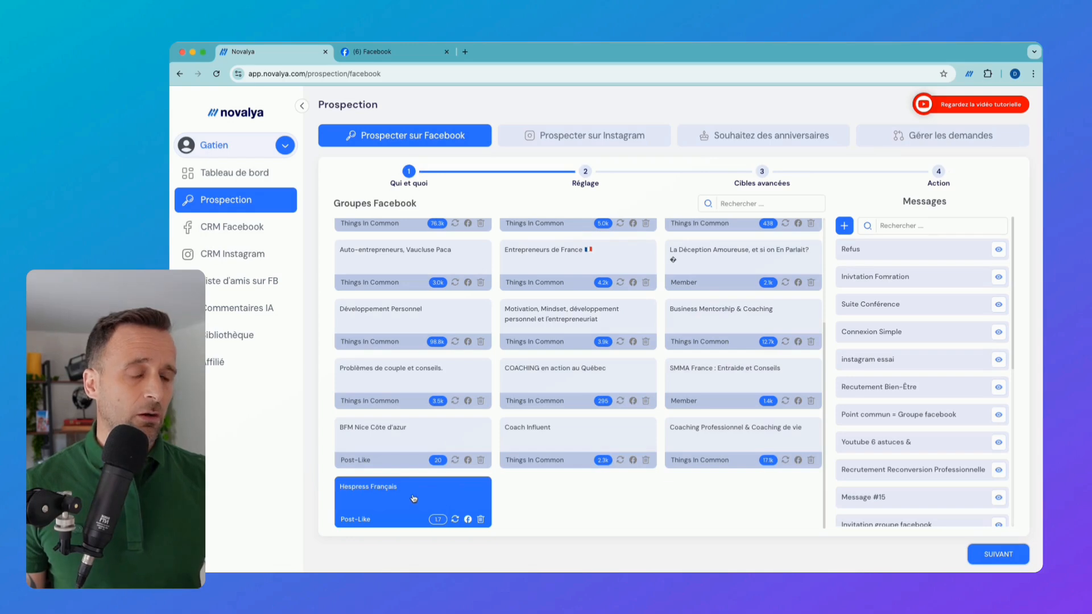
Step: Keep Message #25, review the request count and interval settings, and proceed to advanced targeting with 50 requests and the slow interval
{"action": "scroll", "coordinate": [957, 462], "scroll_direction": "down", "scroll_amount": 10}
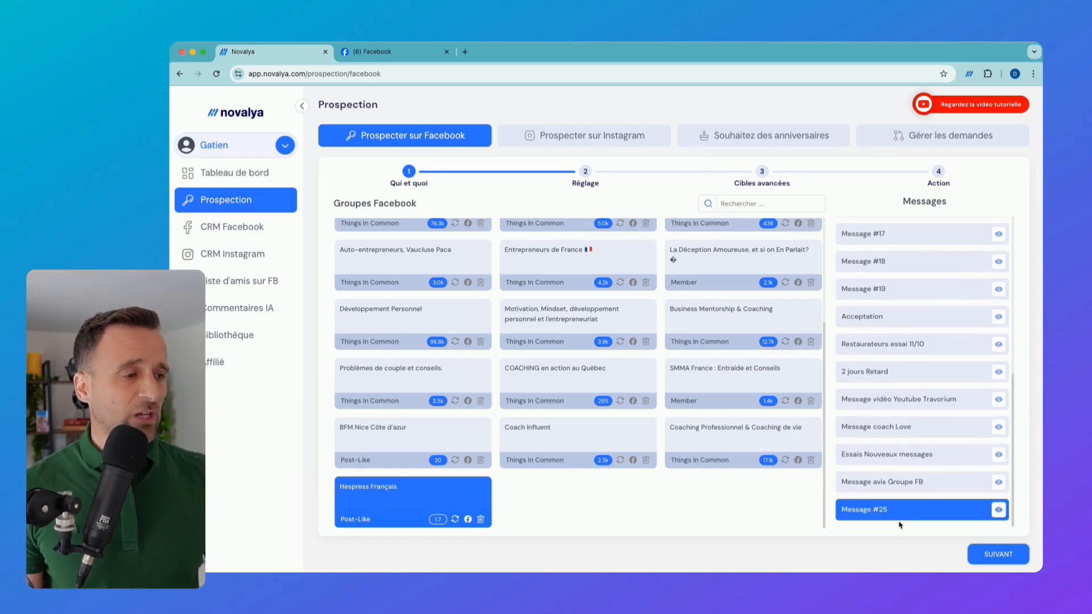
{"action": "left_click", "coordinate": [1005, 555]}
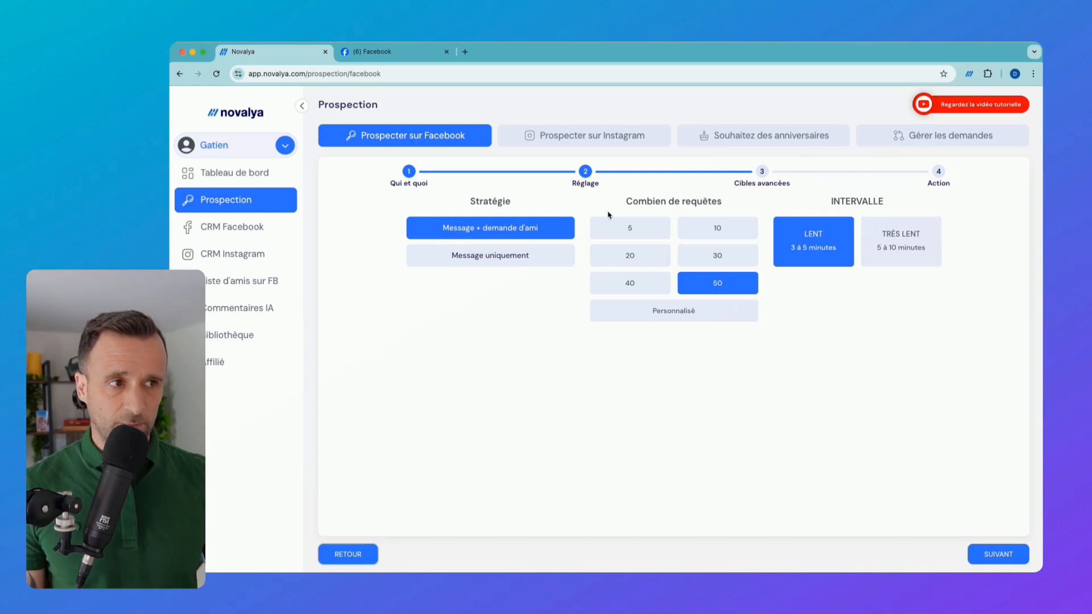
{"action": "left_click_drag", "start_coordinate": [627, 203], "coordinate": [728, 208]}
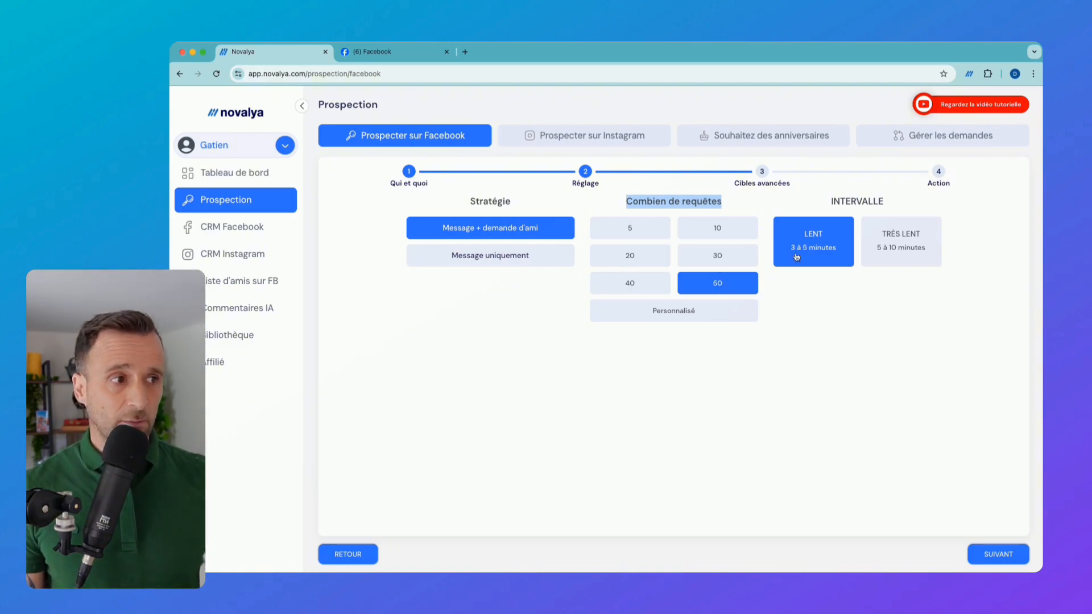
{"action": "left_click_drag", "start_coordinate": [831, 201], "coordinate": [889, 204]}
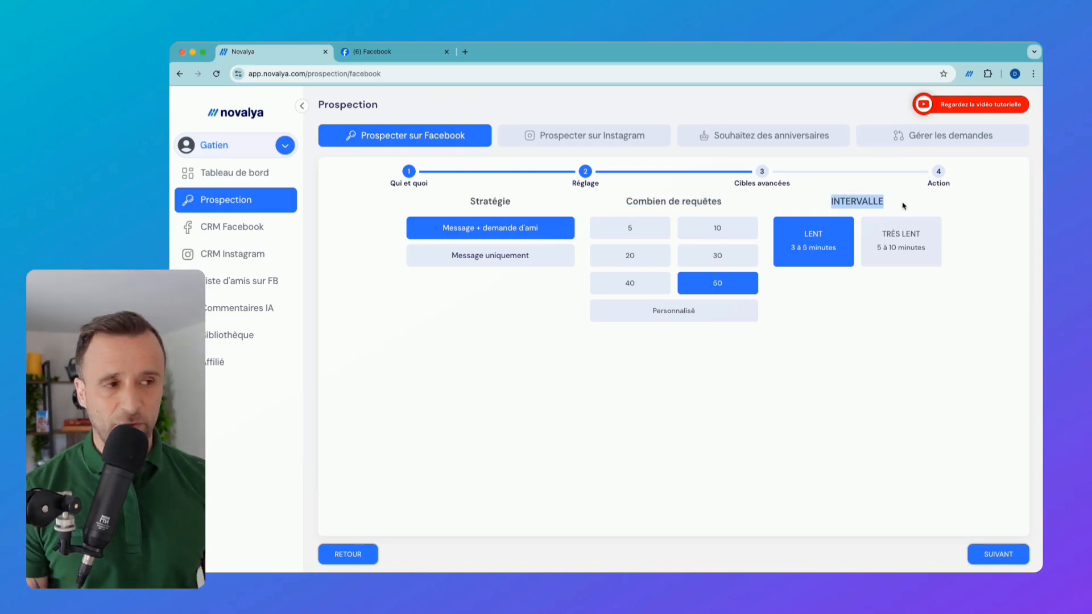
{"action": "left_click", "coordinate": [974, 553]}
Step: Try the Masculin and Femme gender filters, and set the target gender to Les deux
{"action": "left_click", "coordinate": [495, 333]}
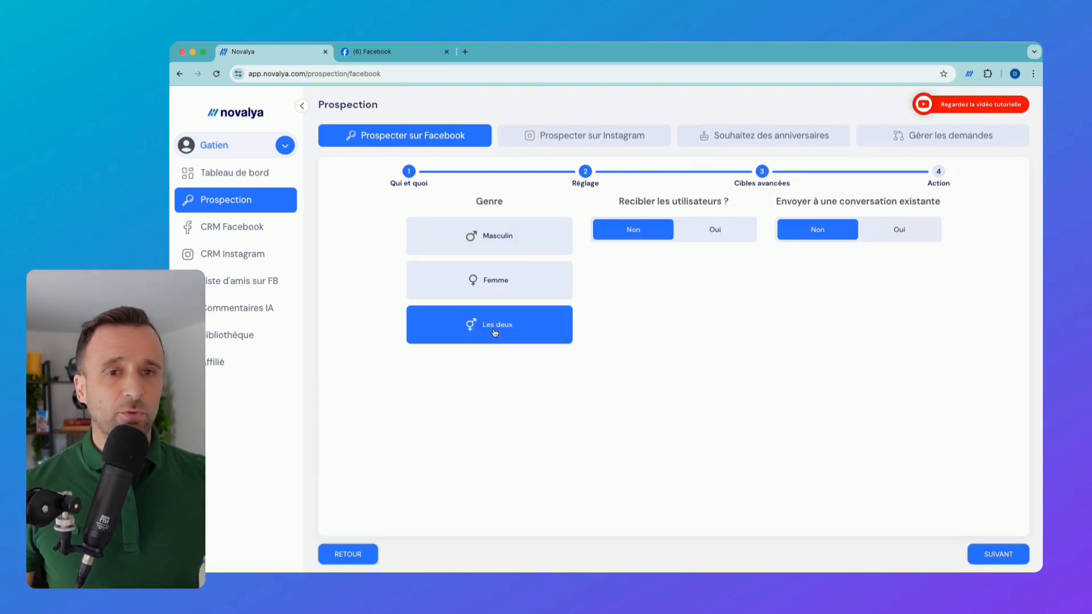
{"action": "left_click", "coordinate": [518, 235]}
{"action": "left_click", "coordinate": [517, 289]}
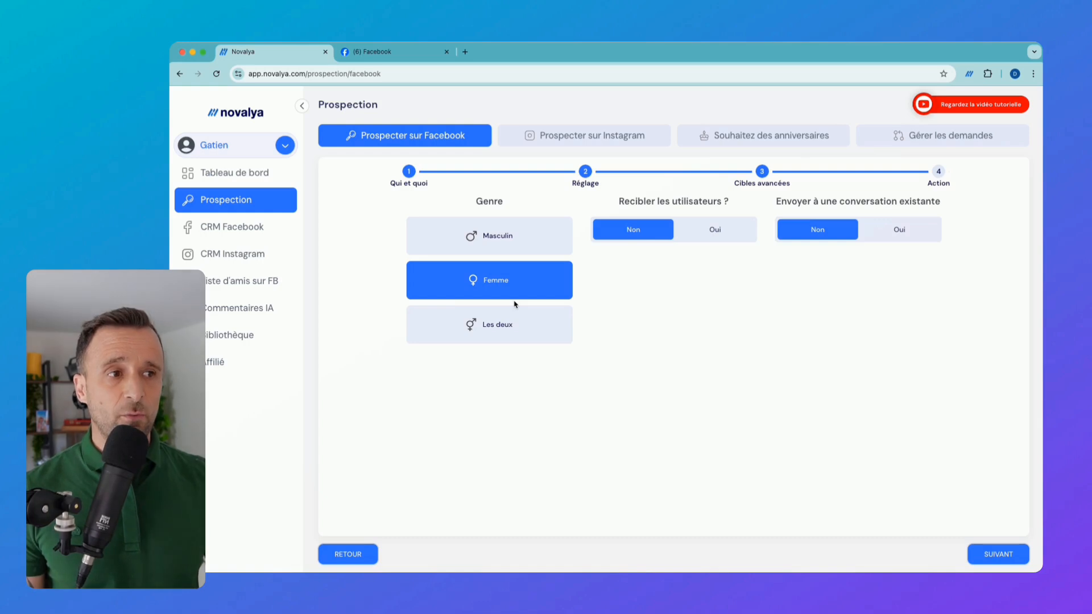
{"action": "left_click", "coordinate": [515, 332]}
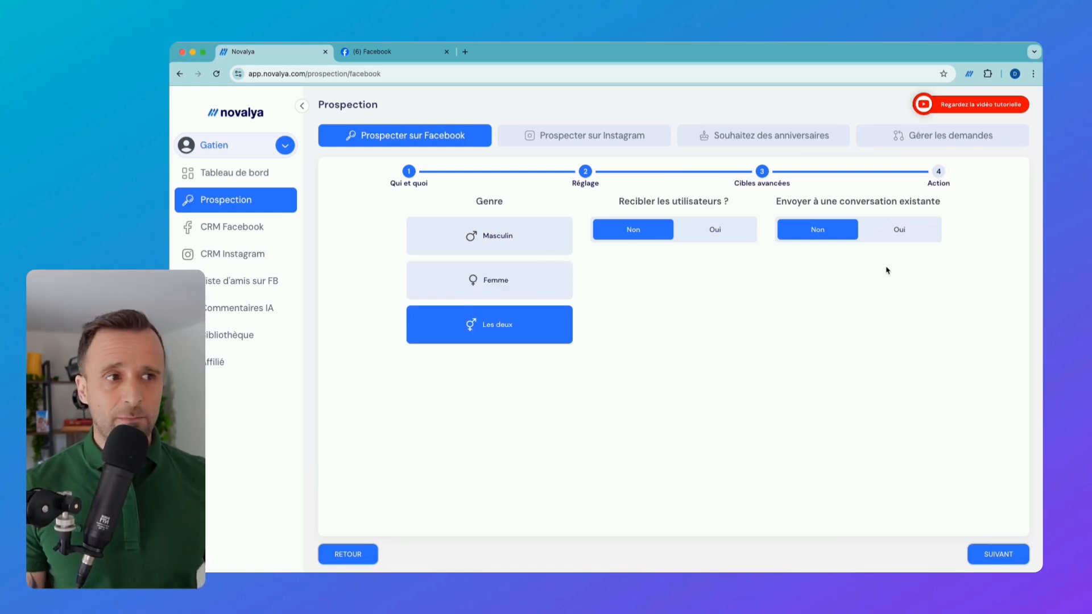
Step: Keep user retargeting and existing-conversation sending on Non, and finish the setup with contacts added to the Stratégie Affiliés group, Stage 1
{"action": "left_click_drag", "start_coordinate": [617, 201], "coordinate": [739, 202]}
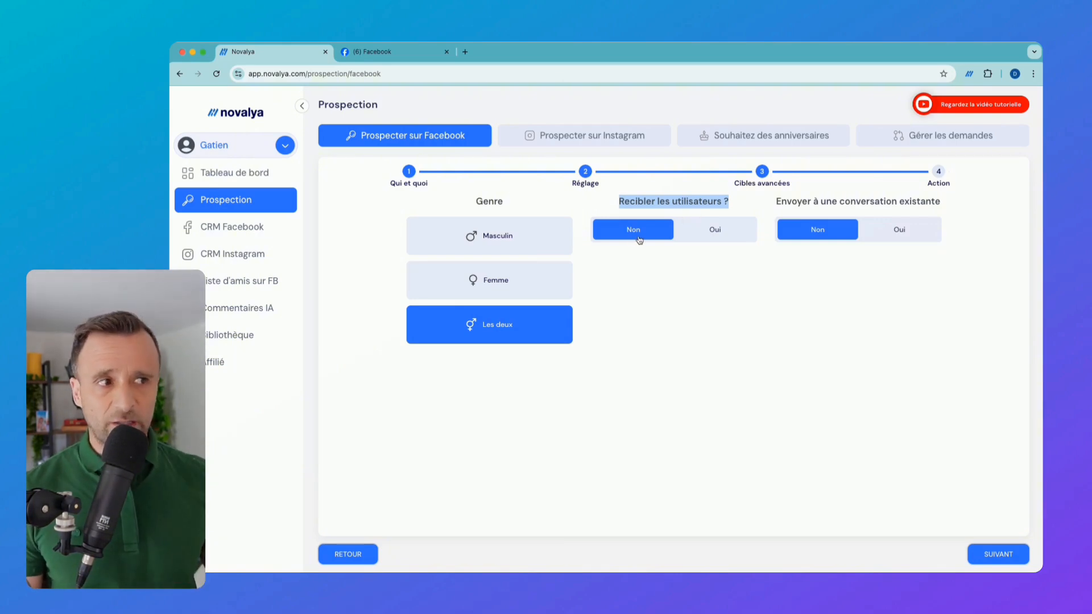
{"action": "left_click_drag", "start_coordinate": [761, 202], "coordinate": [979, 202]}
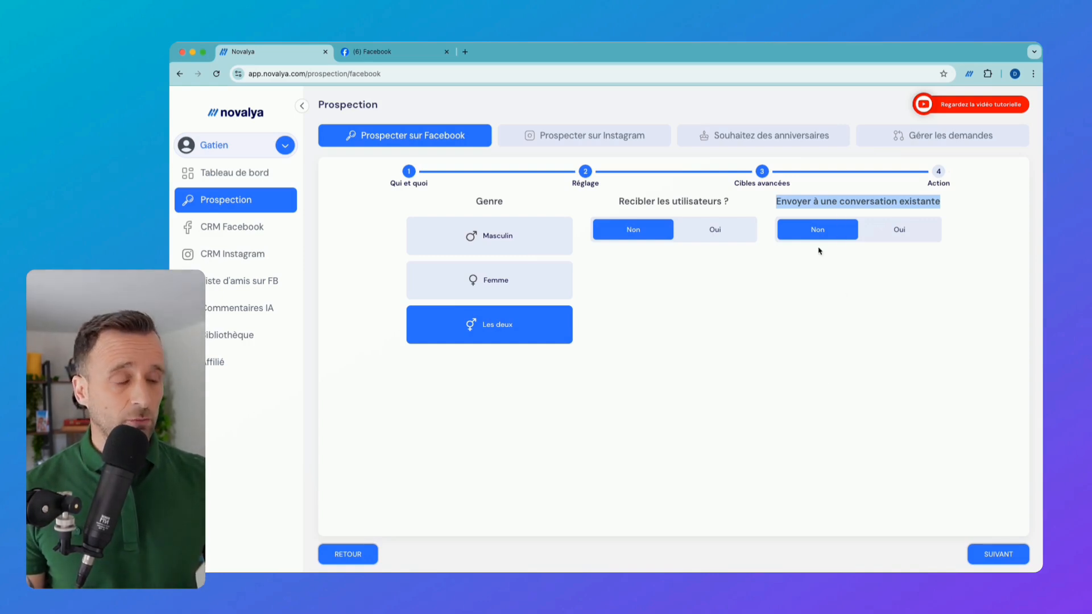
{"action": "left_click", "coordinate": [1004, 553]}
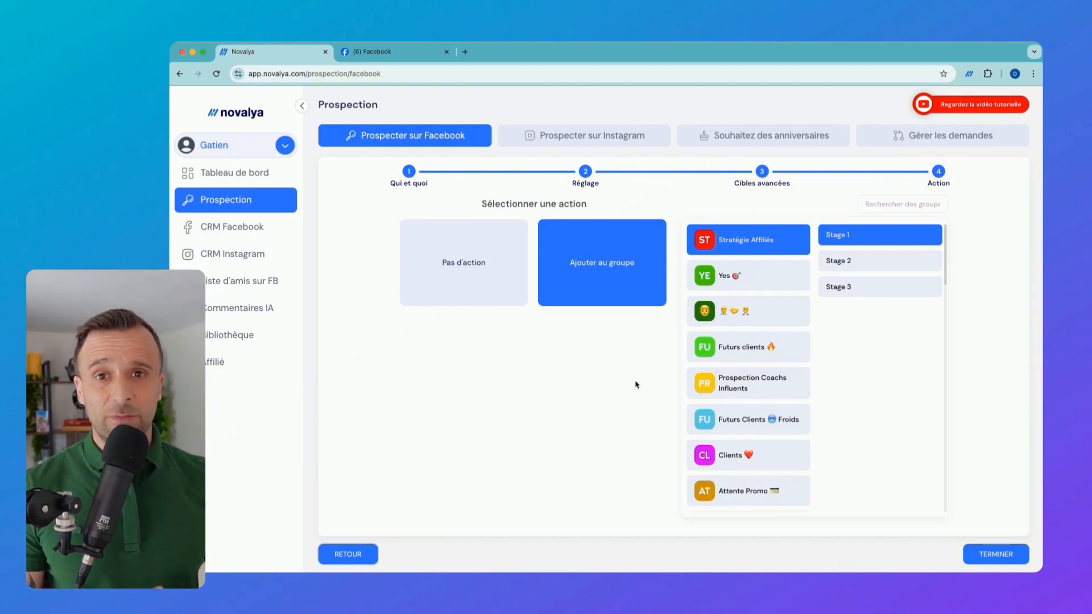
{"action": "left_click", "coordinate": [1010, 555]}
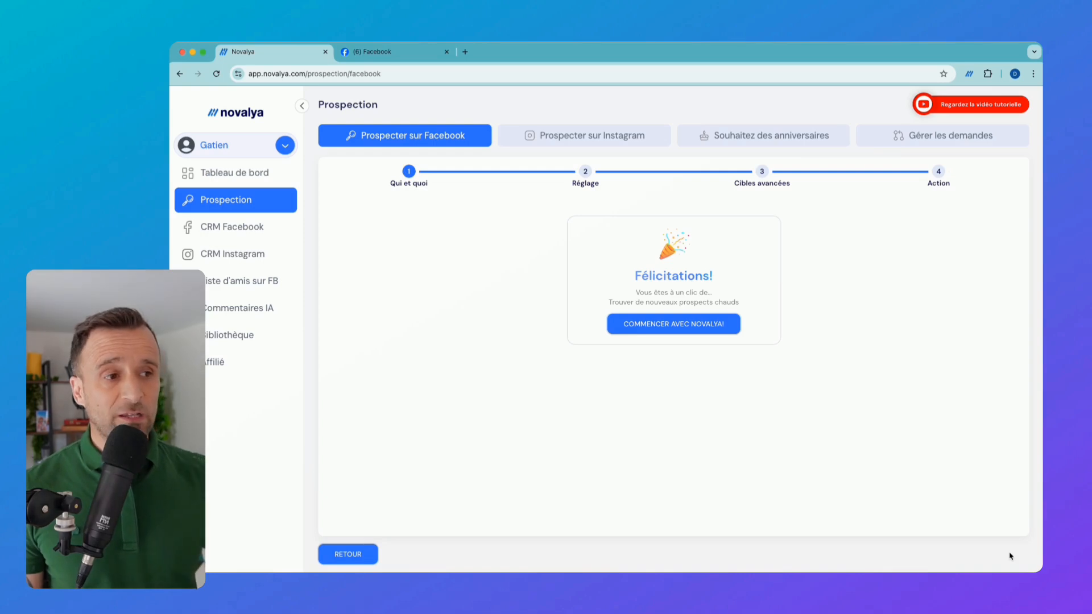